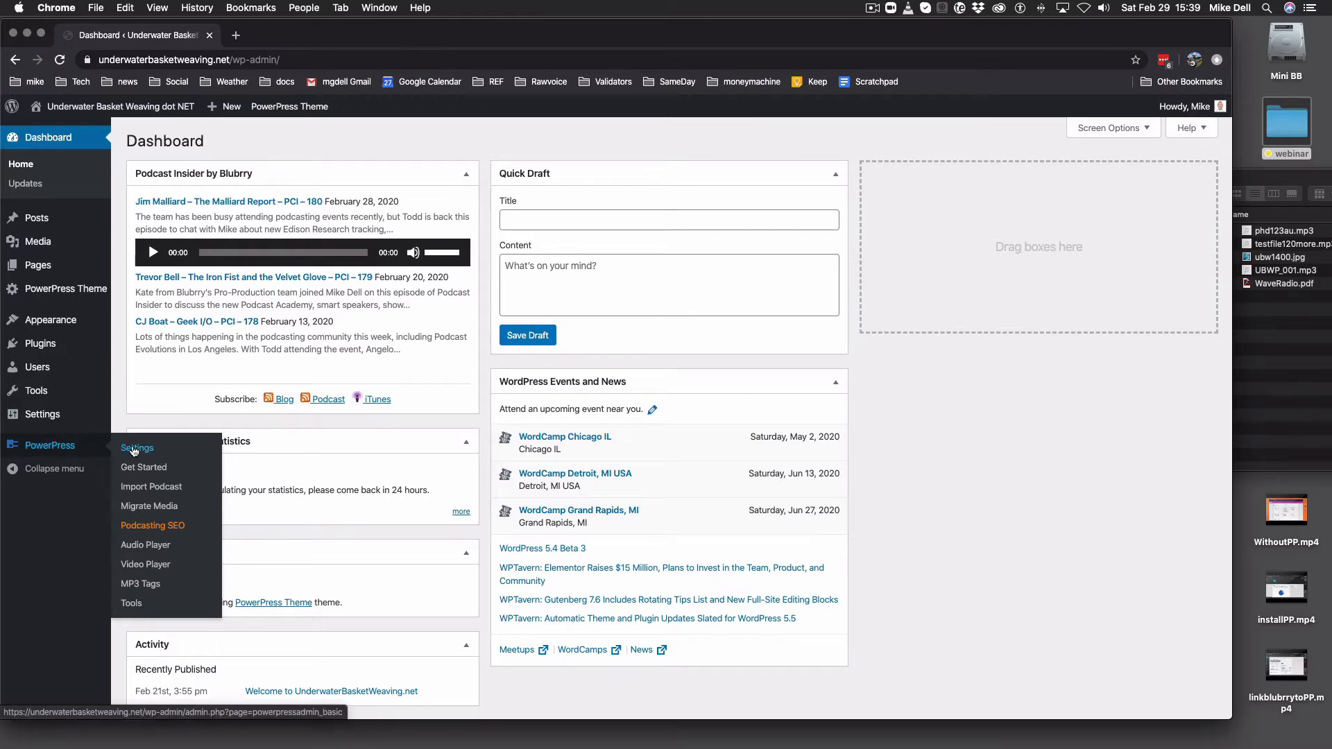
# Step: In the PowerPress feed settings, block other plugins from modifying podcast feeds and enable Accelerate feed, feed links in HTML headers and emoji
pyautogui.click(120, 450)
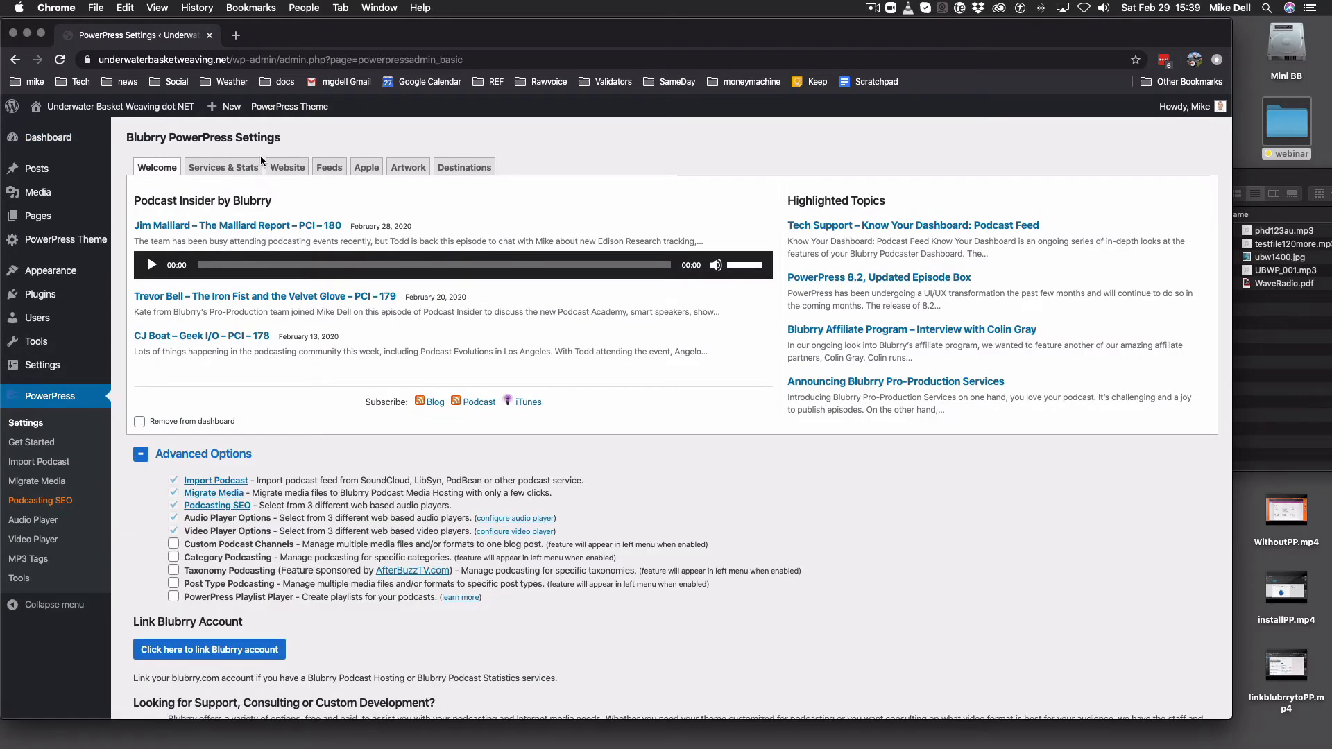
pyautogui.click(332, 168)
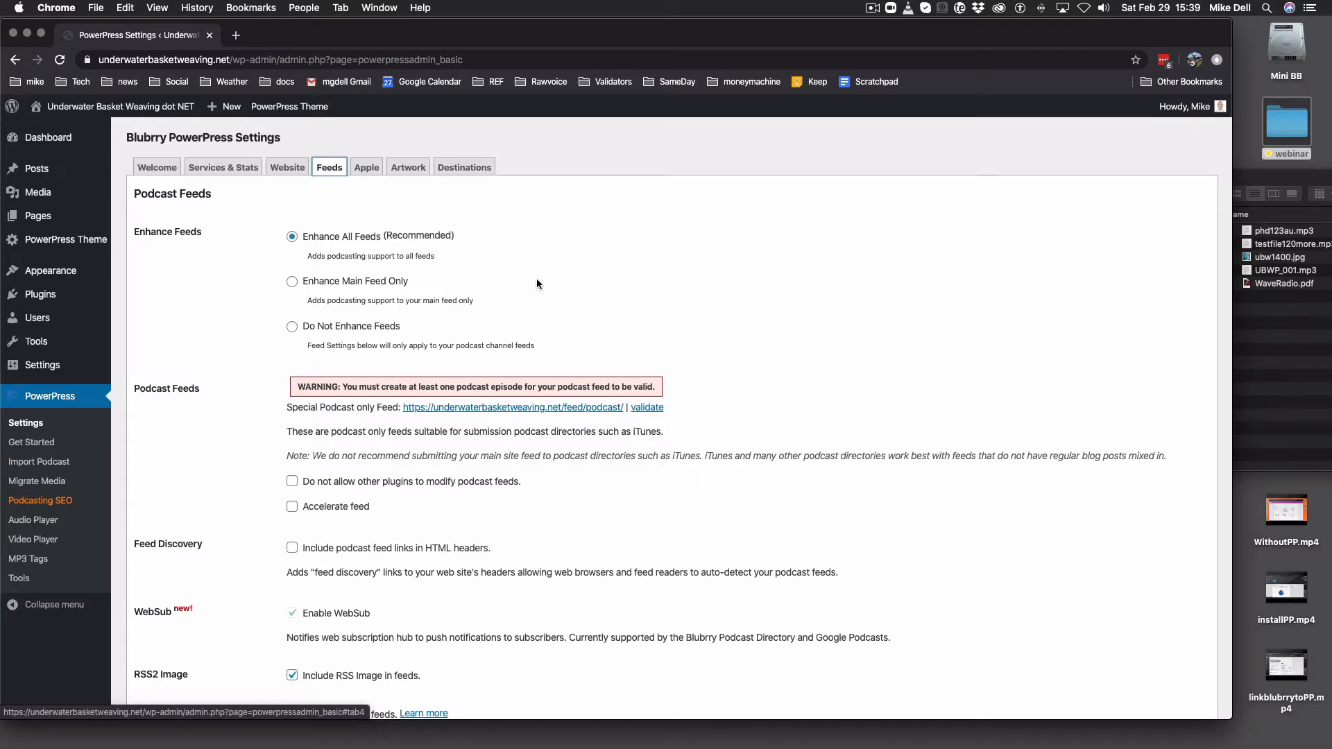
pyautogui.scroll(-7, 501, 247)
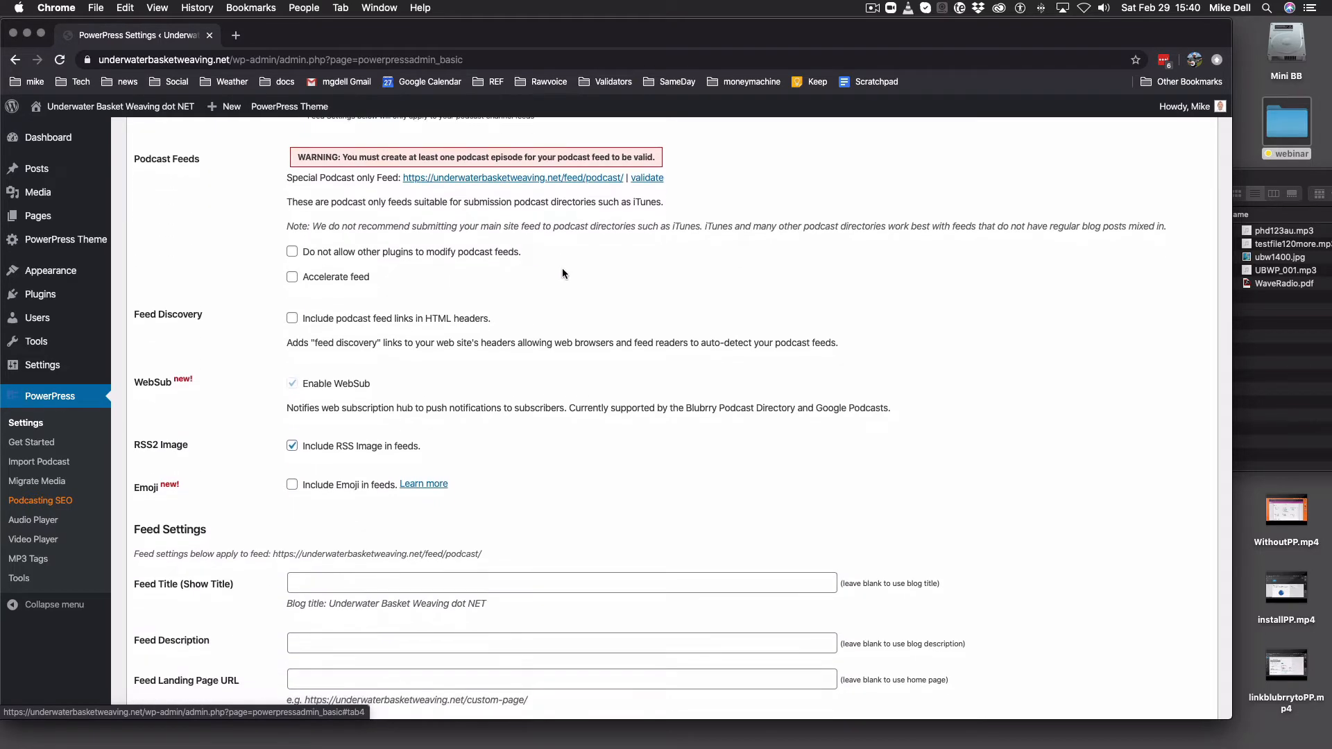
pyautogui.click(292, 252)
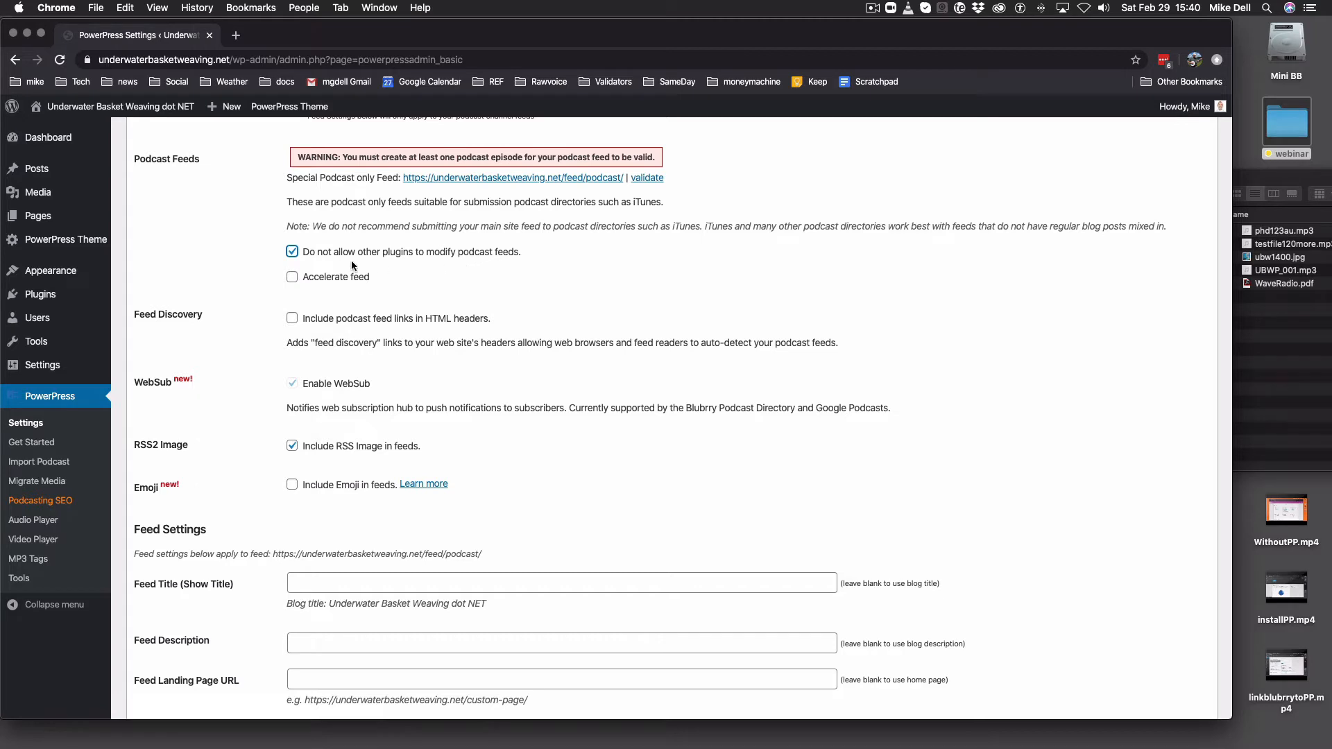
pyautogui.click(291, 278)
pyautogui.click(293, 323)
pyautogui.click(291, 485)
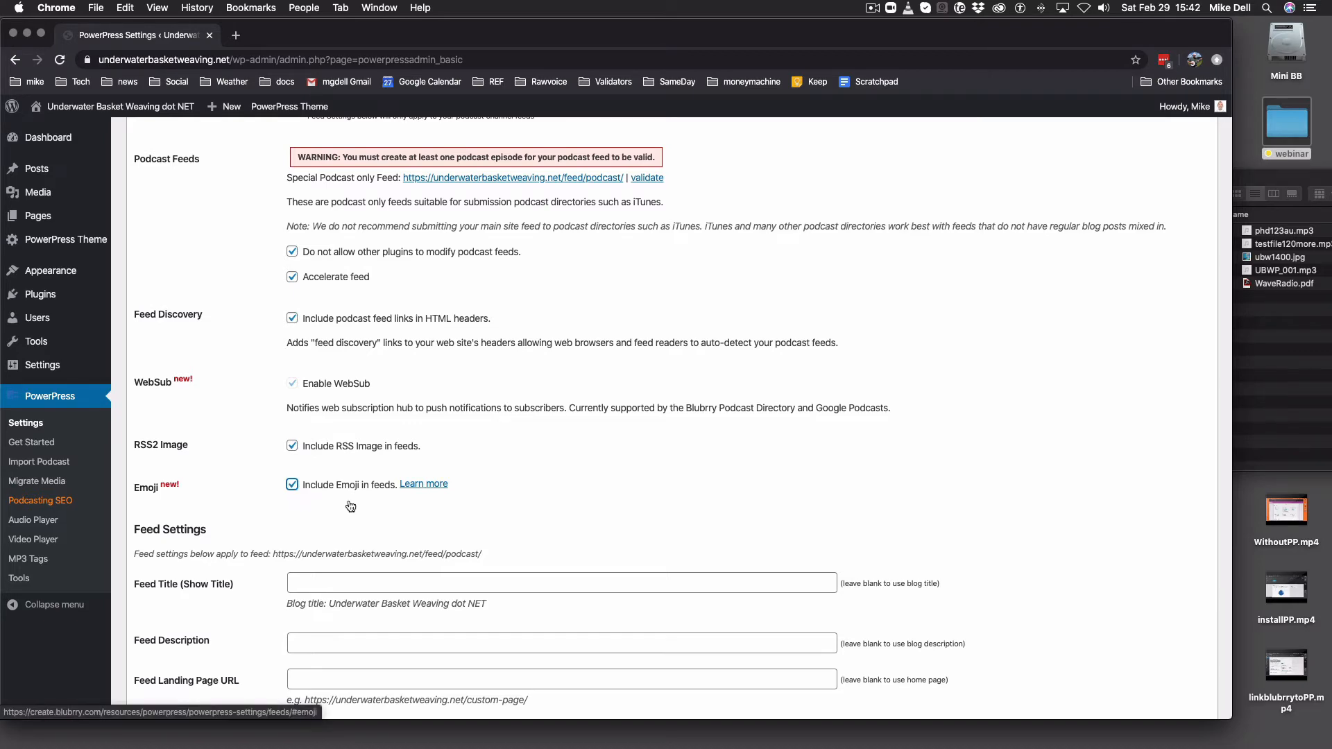
# Step: Enter "Underwater Basket Weaving Podcast" as the feed's show title
pyautogui.scroll(-5, 348, 498)
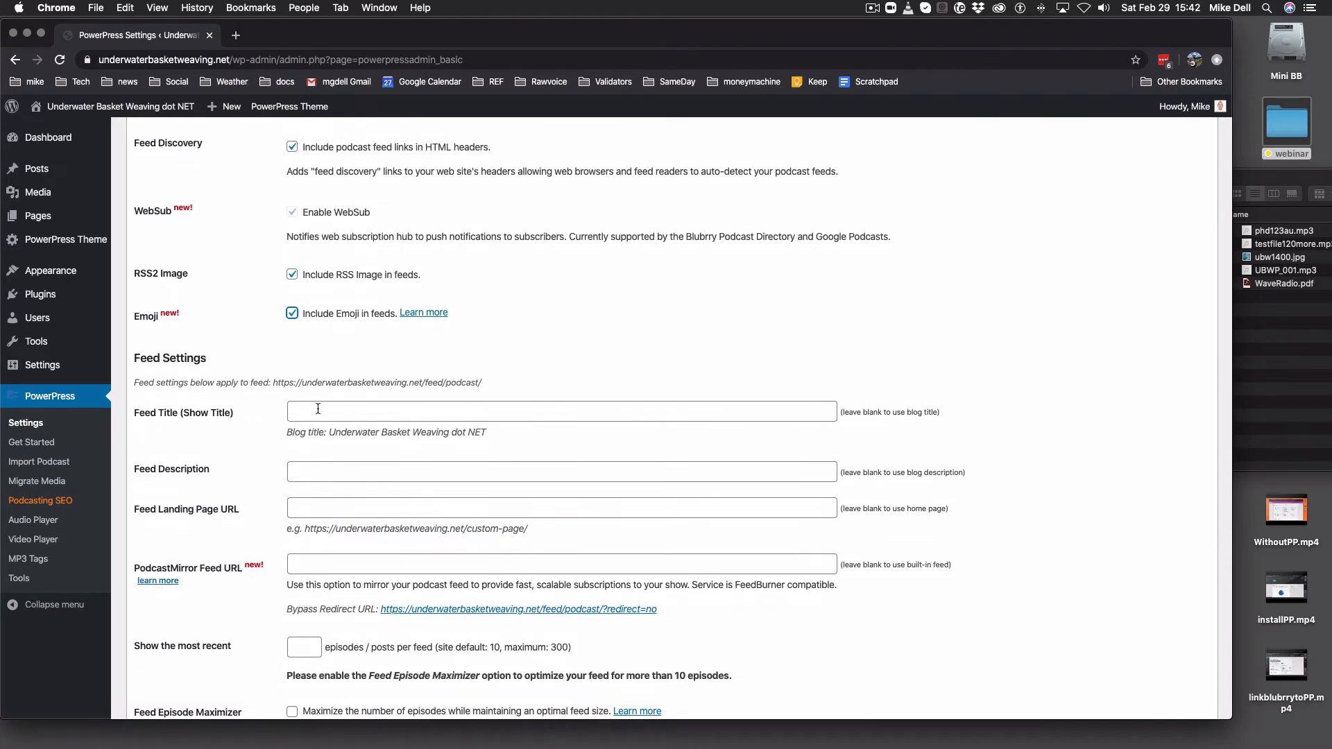
pyautogui.click(321, 409)
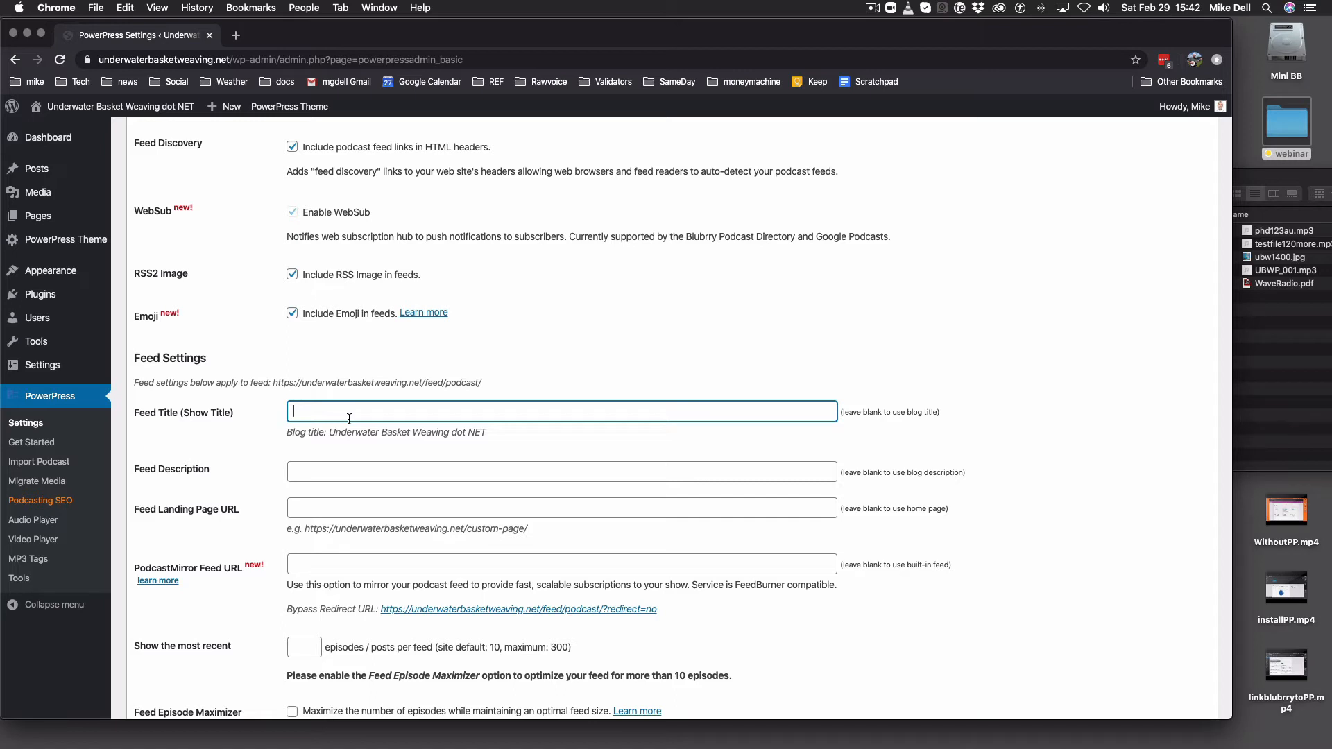
pyautogui.write('Underwater Bs')
pyautogui.write('sket WEaving')
pyautogui.press('BackSpace')
pyautogui.press('BackSpace')
pyautogui.press('BackSpace')
pyautogui.press('BackSpace')
pyautogui.press('BackSpace')
pyautogui.press('BackSpace')
pyautogui.write('eavei')
pyautogui.press('BackSpace')
pyautogui.press('BackSpace')
pyautogui.write('ing Podcast')
pyautogui.press('Tab')
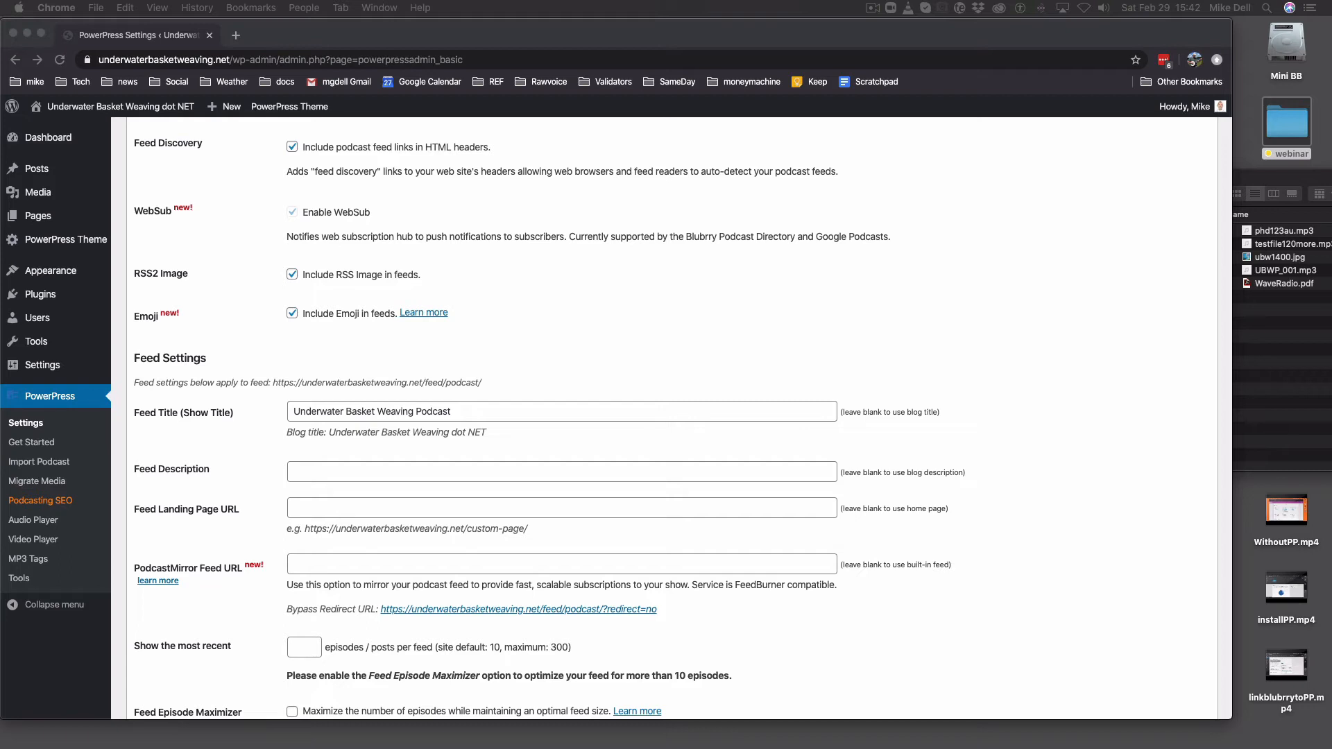
# Step: Enter the feed description "Underwater basket weaving news, technology and practices from experts in the field"
pyautogui.click(338, 472)
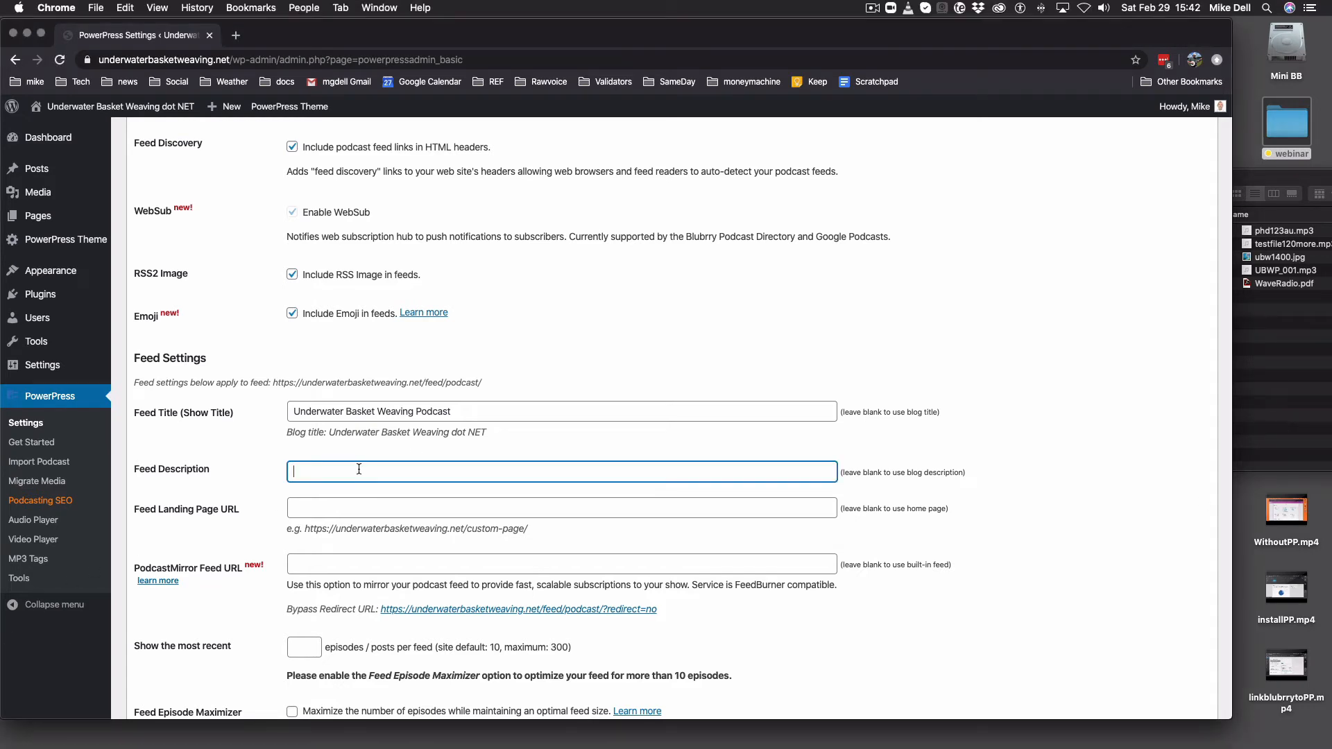
pyautogui.write('Underwater basket weaving news, technology and practices from experts in the field')
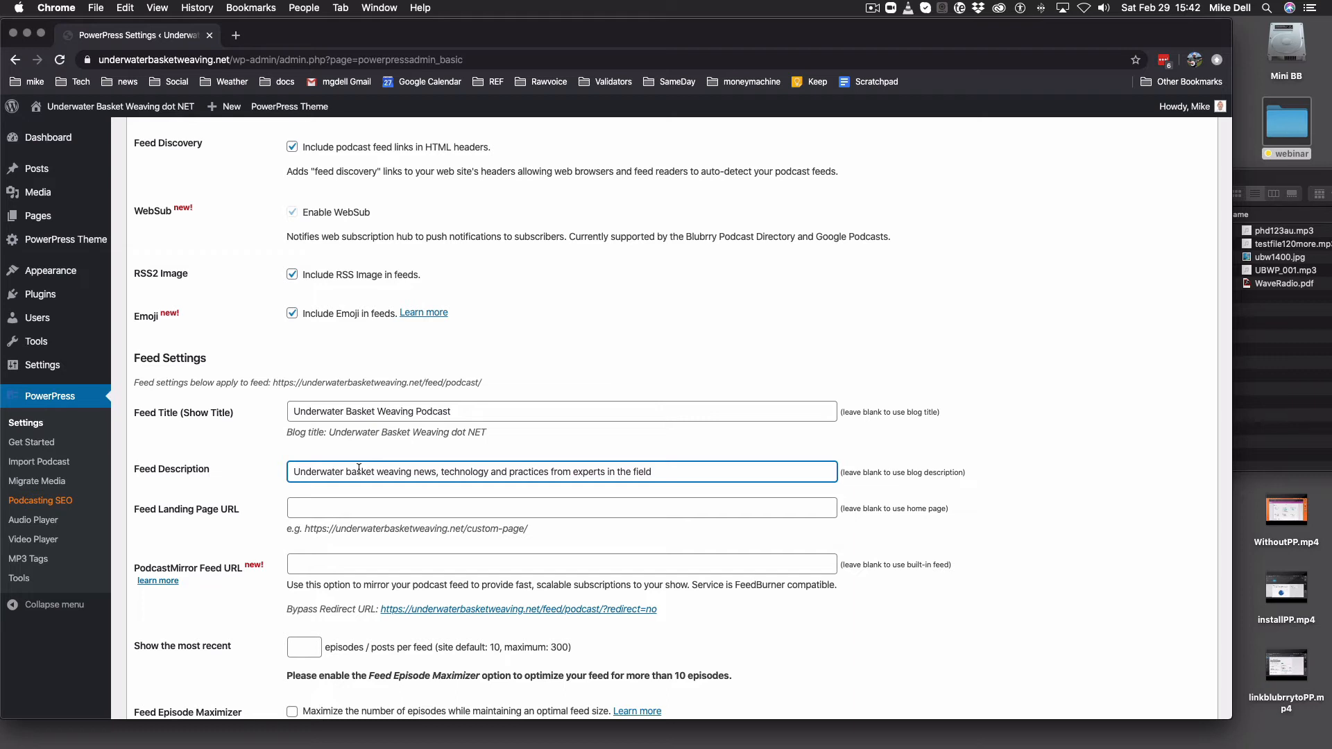
pyautogui.click(323, 510)
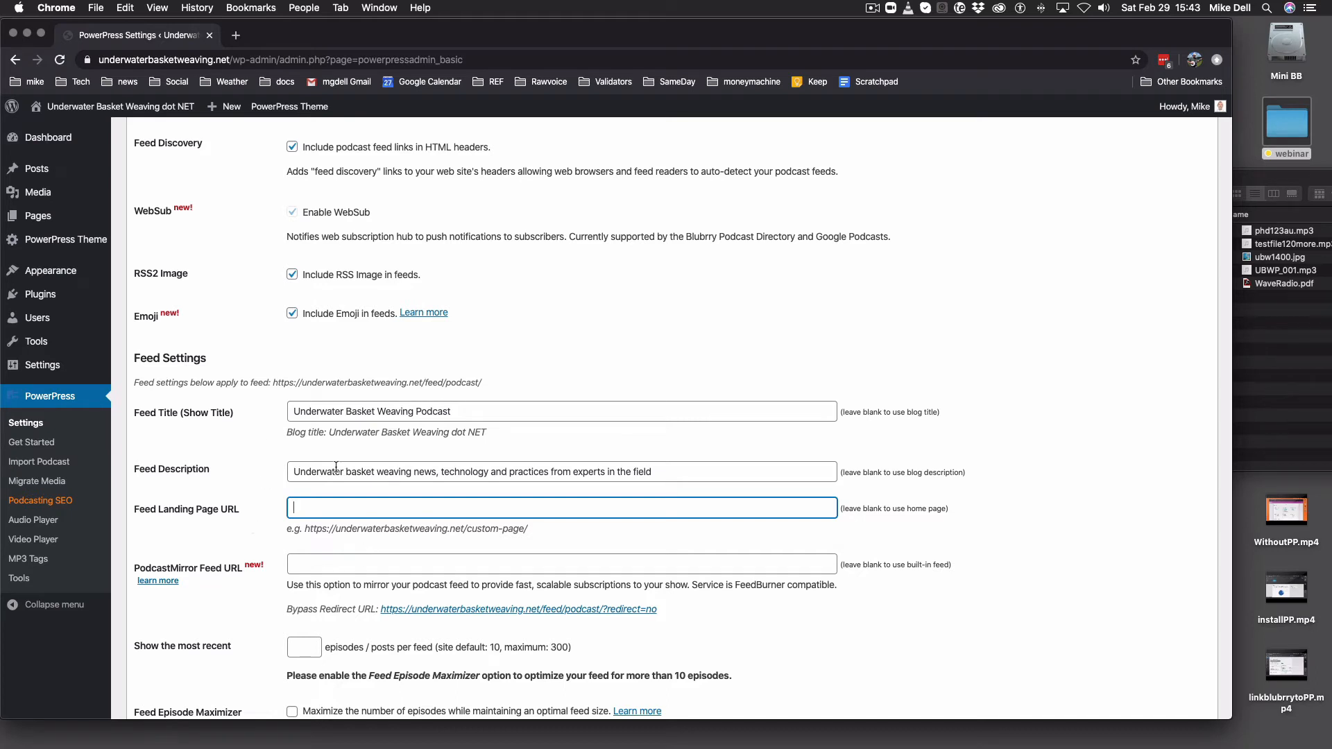
# Step: Set the feed to show the most recent 300 episodes and enable the Feed Episode Maximizer
pyautogui.scroll(-3, 219, 555)
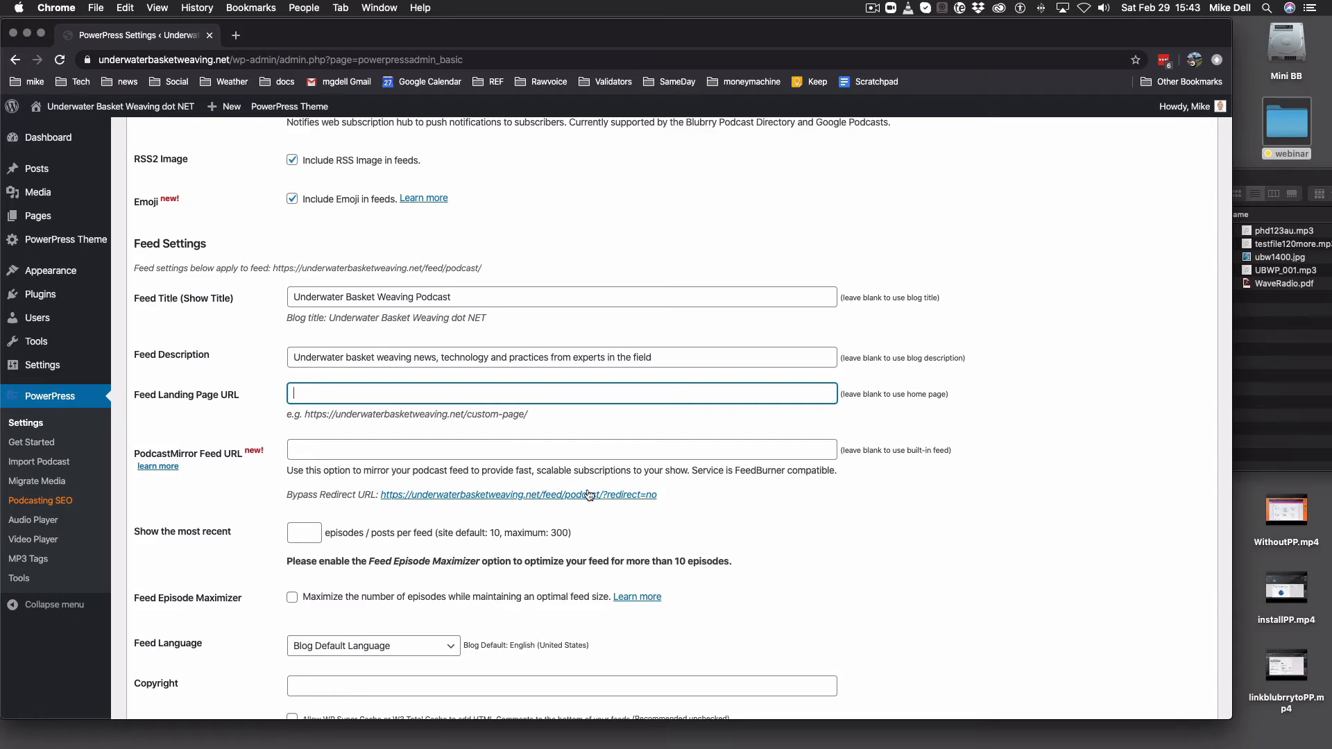
pyautogui.scroll(-3, 542, 496)
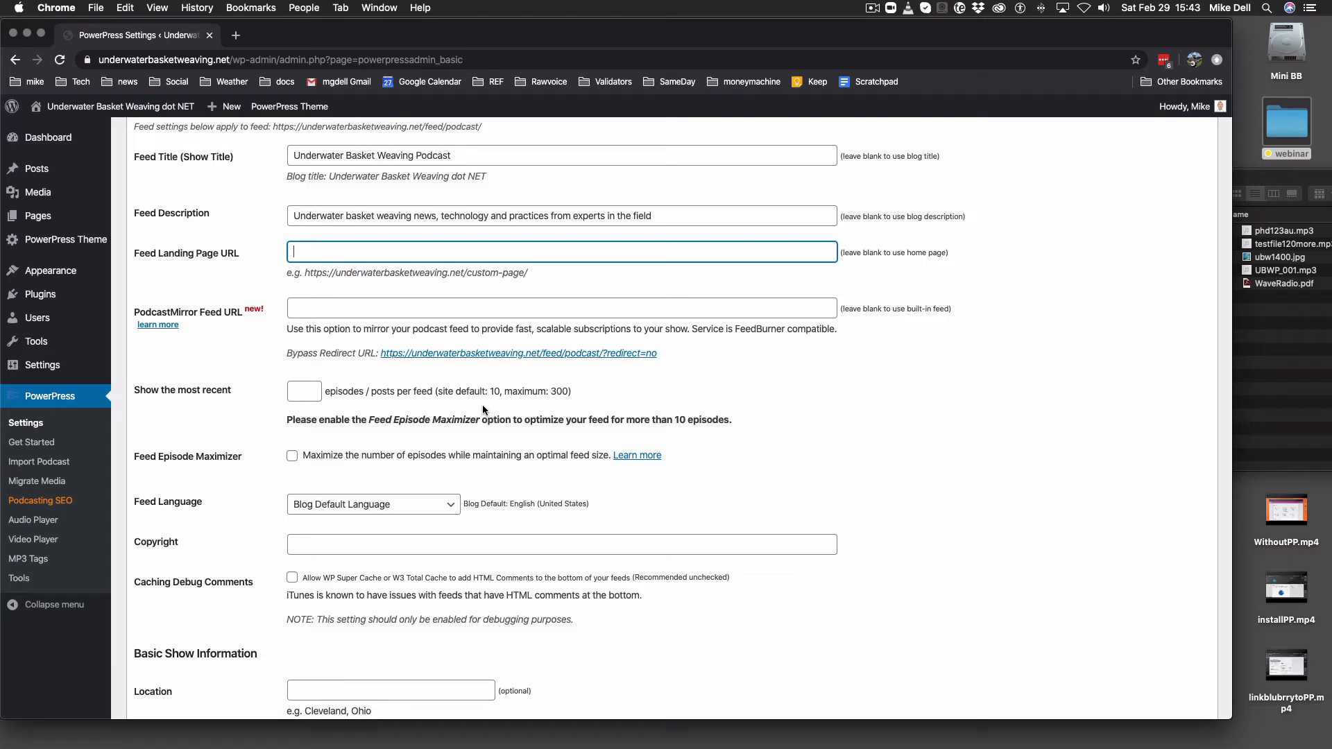
pyautogui.click(318, 395)
pyautogui.write('300')
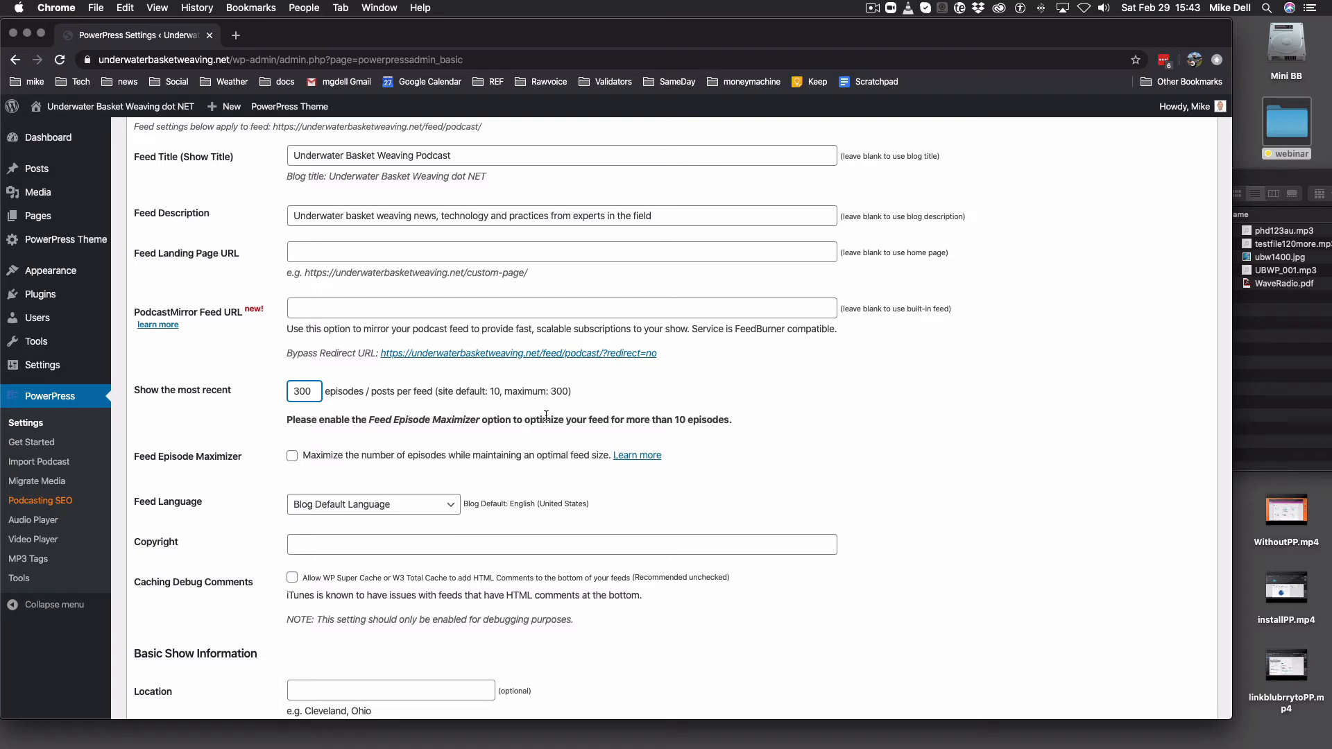
pyautogui.click(614, 398)
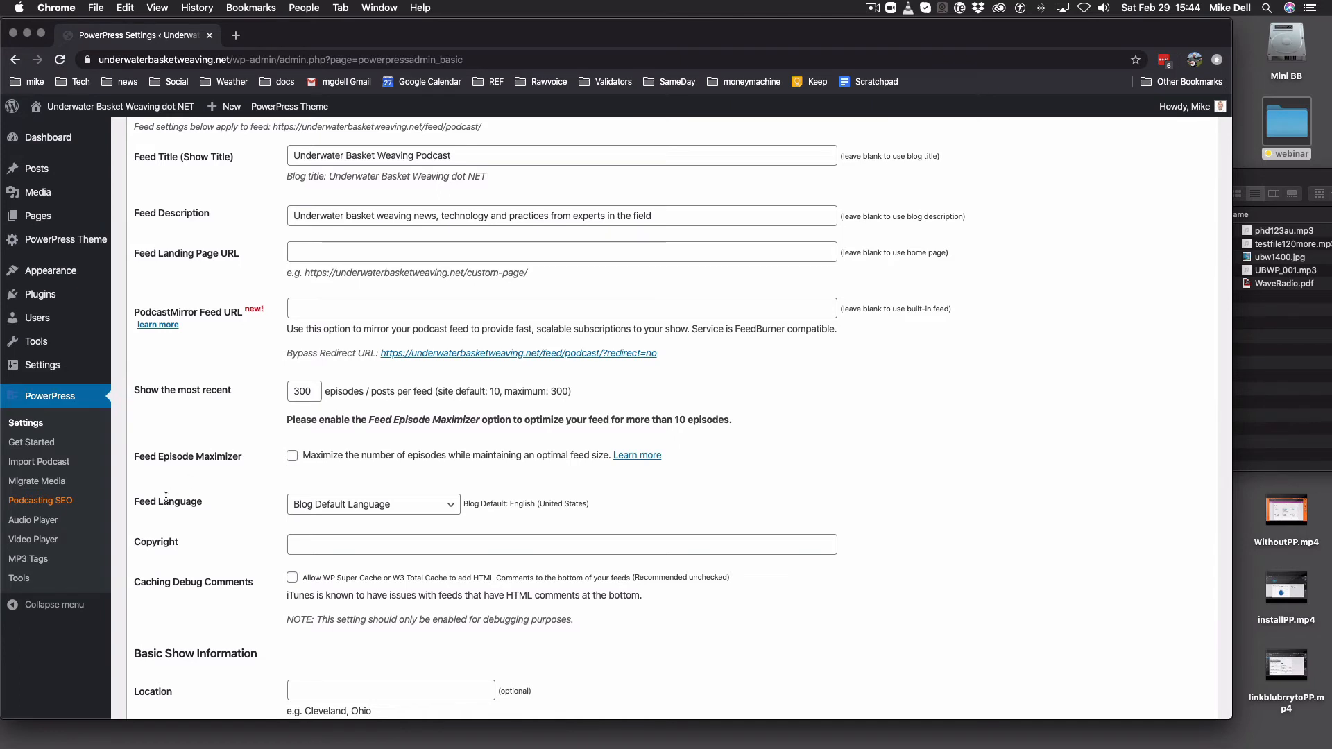
pyautogui.click(292, 458)
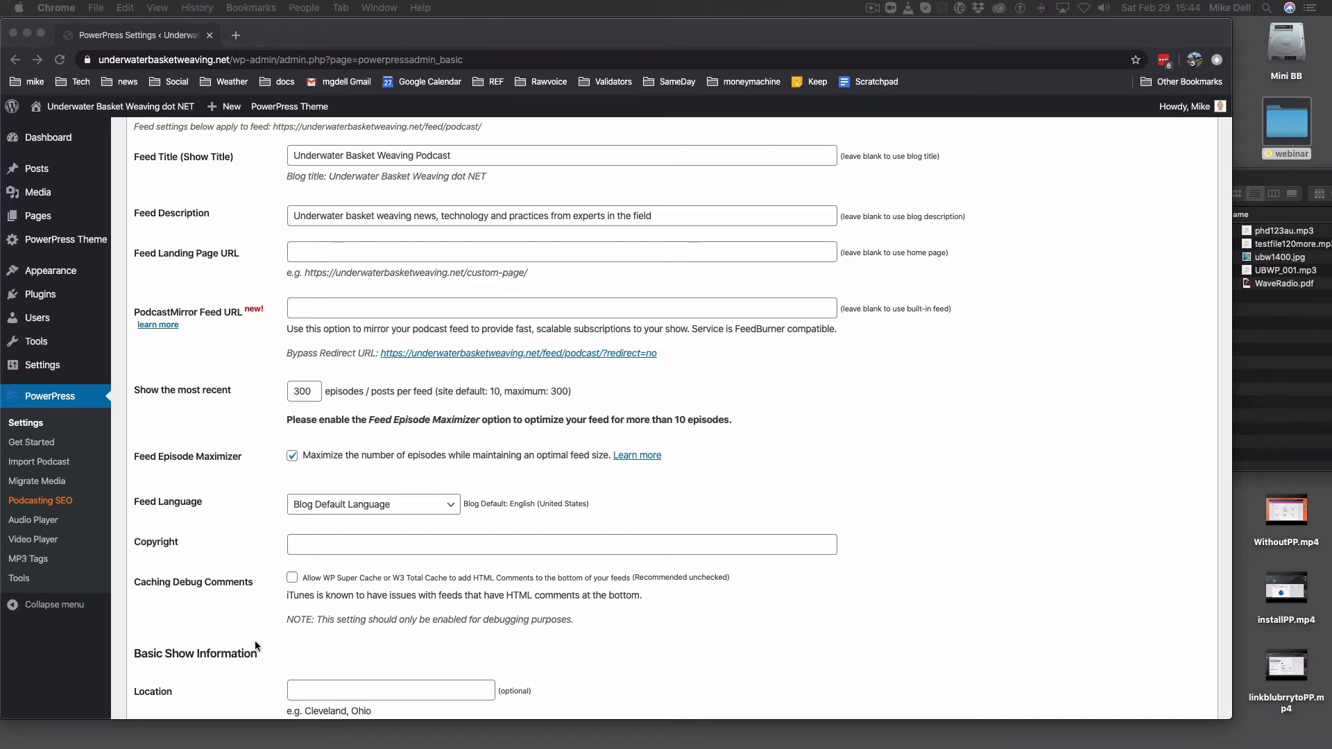
# Step: Enter the feed's copyright notice for 2016-2020 with the owner's name and "Blubrry Podcasting - A RawVoice Inc. Company"
pyautogui.click(332, 544)
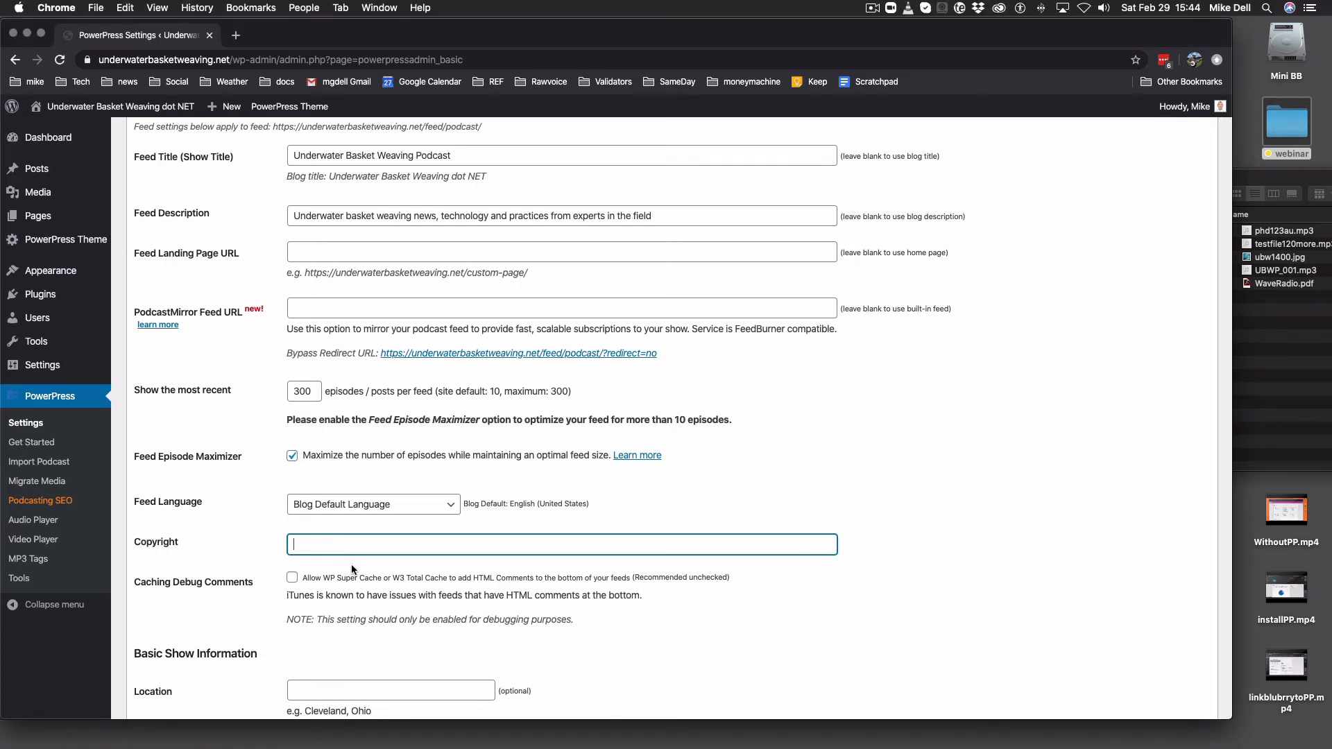
pyautogui.write('© 2016-2020  Mike Dell & Blubrry Podcasting - A RawVoice Inc. Company')
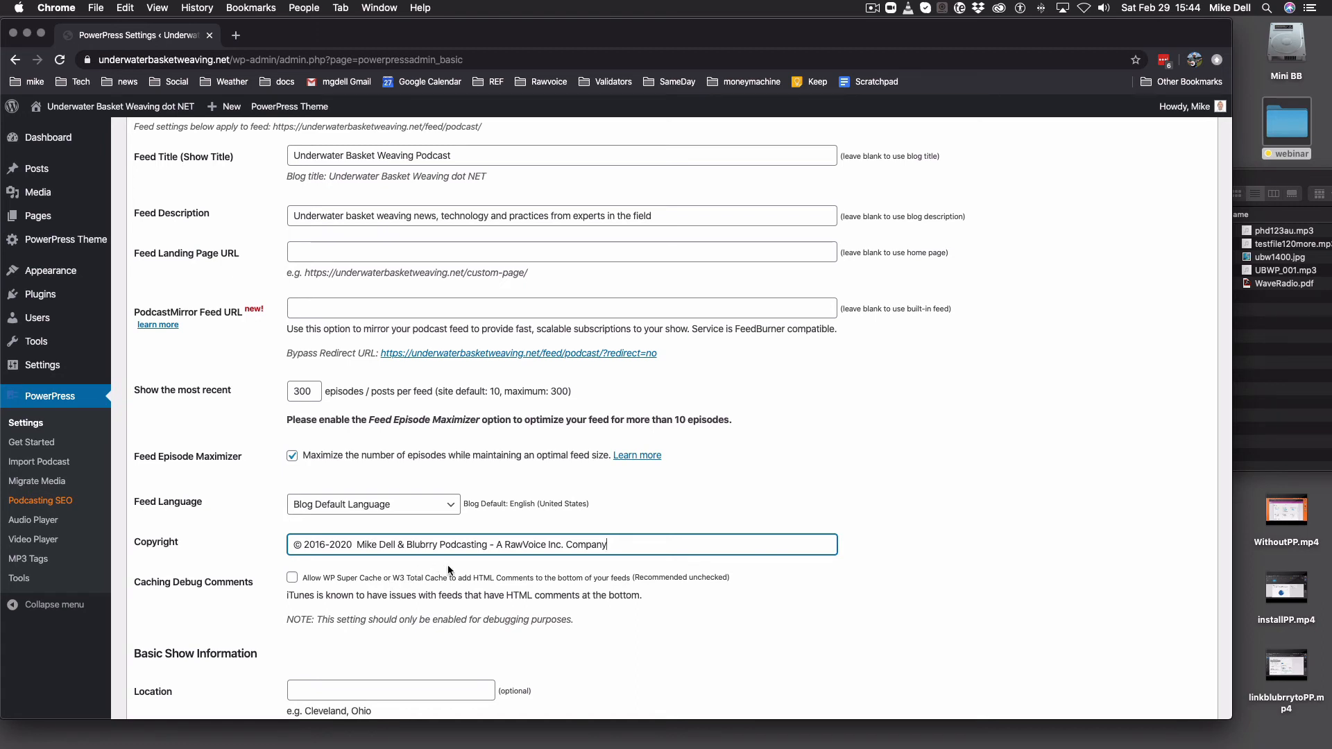
# Step: Fill in the basic show information with location "Traverse City Michigan USA" and episode frequency "Monthly"
pyautogui.scroll(-3, 445, 567)
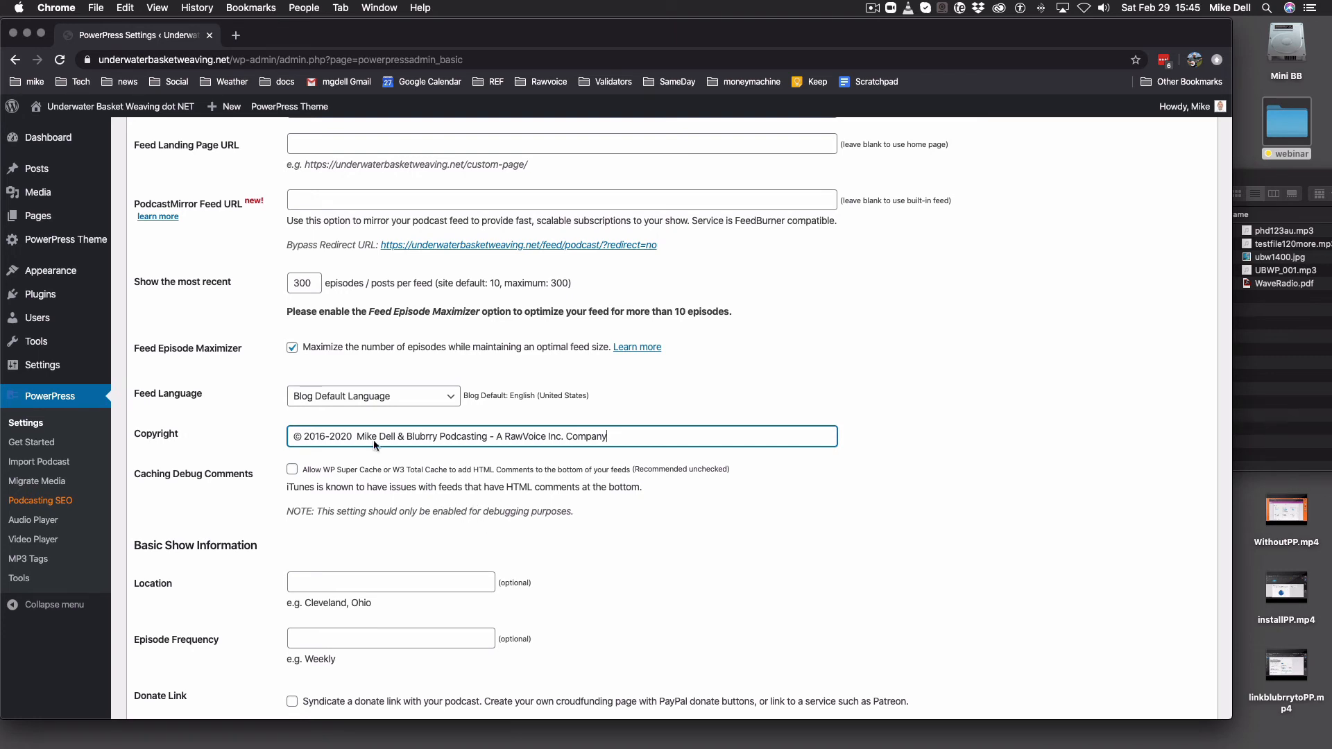
pyautogui.scroll(-4, 487, 506)
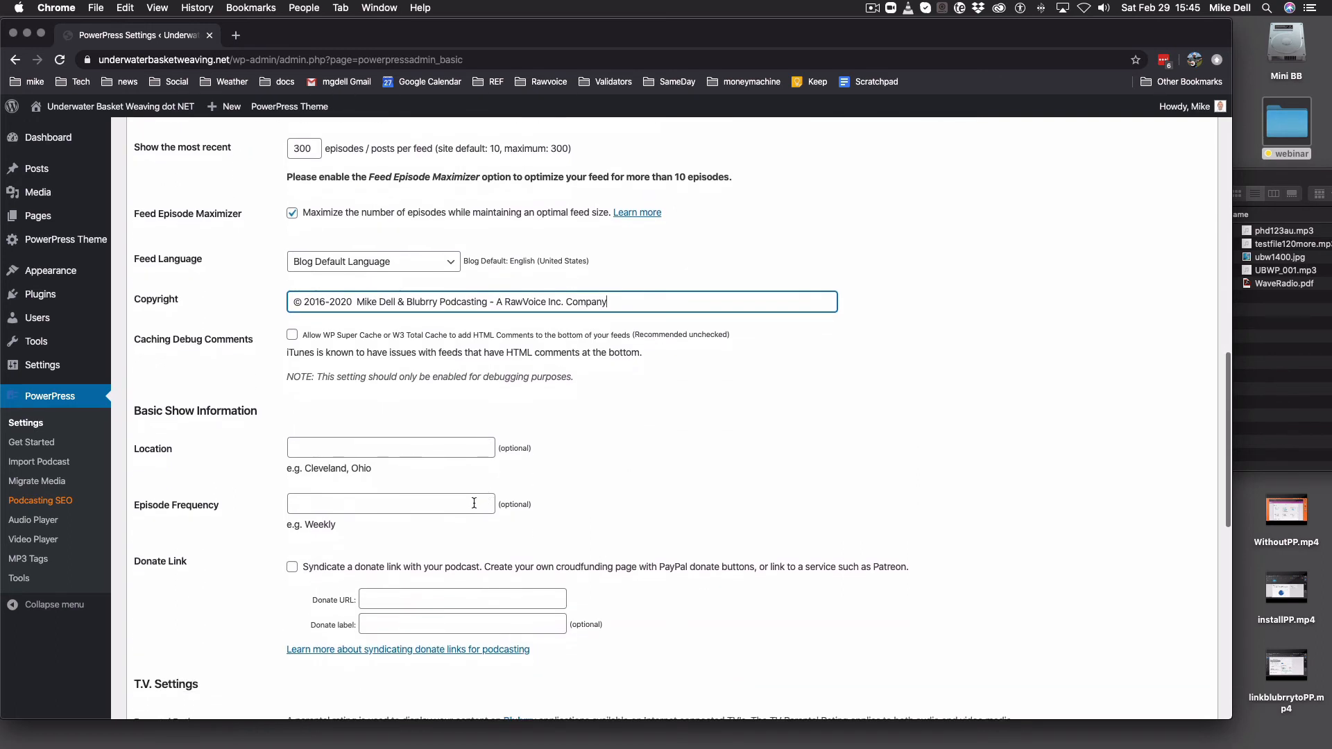
pyautogui.click(387, 450)
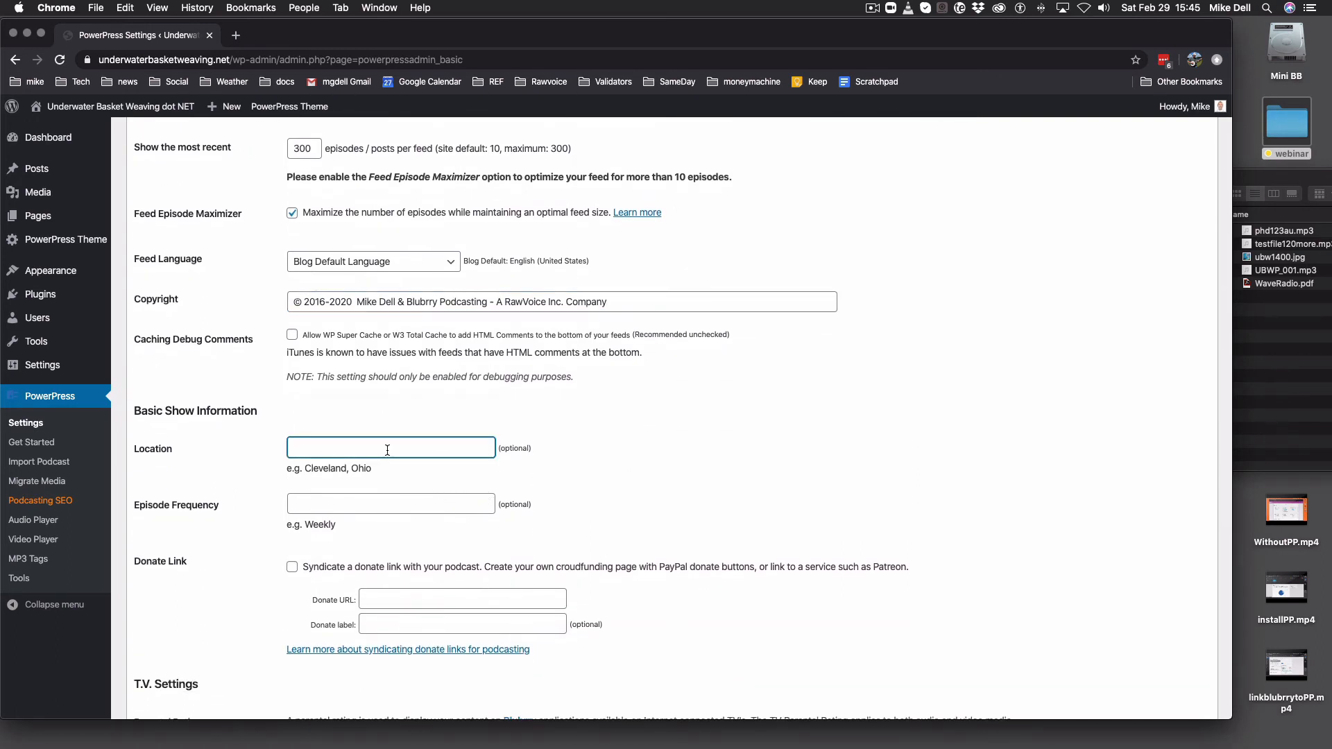
pyautogui.scroll(1, 388, 450)
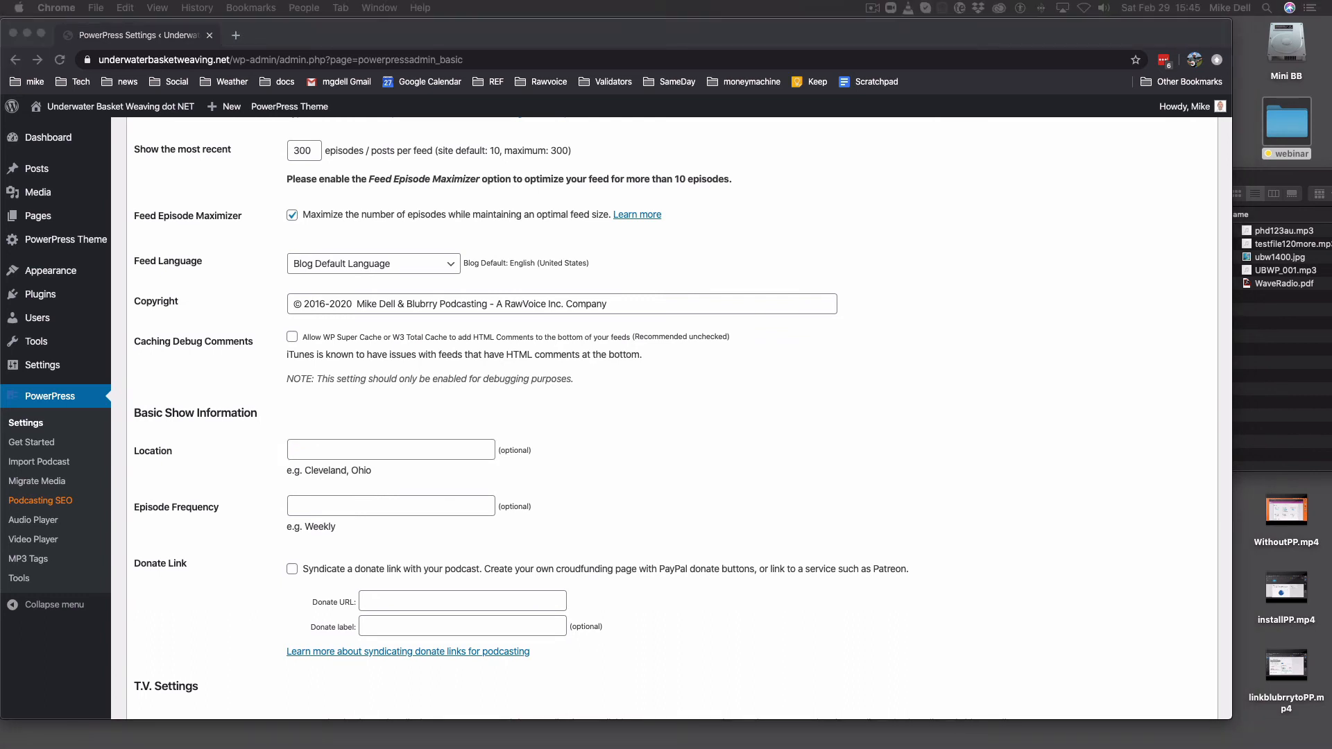
pyautogui.click(328, 456)
pyautogui.write('Traverse City Michigan USA')
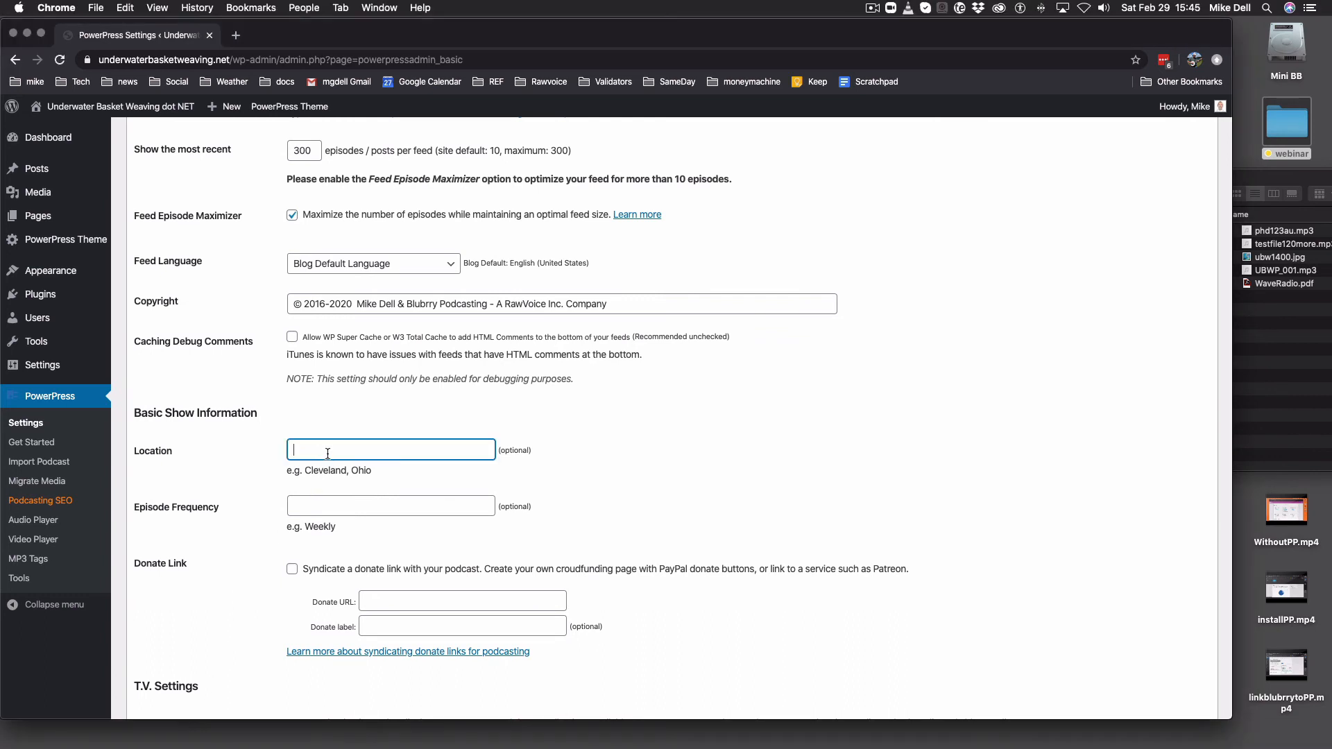
pyautogui.click(372, 511)
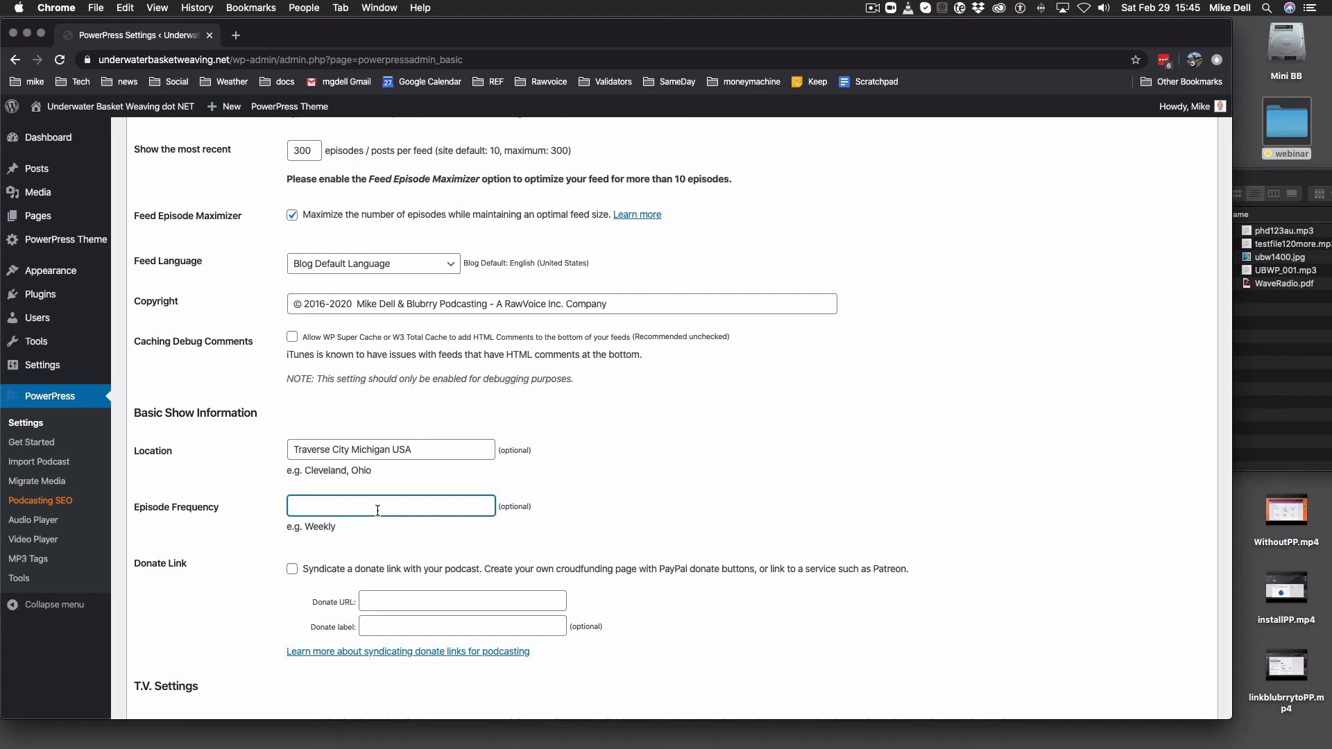
pyautogui.write('Monthly')
pyautogui.scroll(3, 612, 596)
pyautogui.scroll(-3, 624, 619)
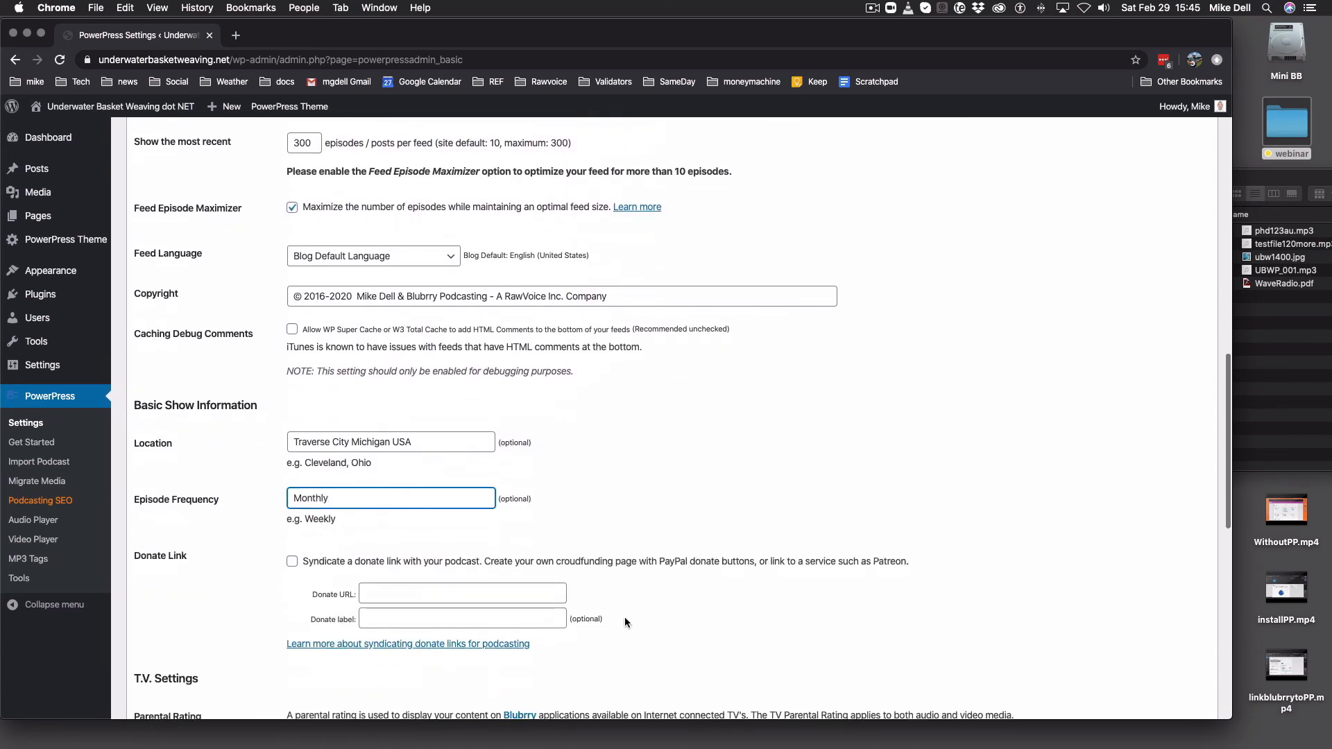
pyautogui.click(576, 528)
pyautogui.scroll(-1, 576, 526)
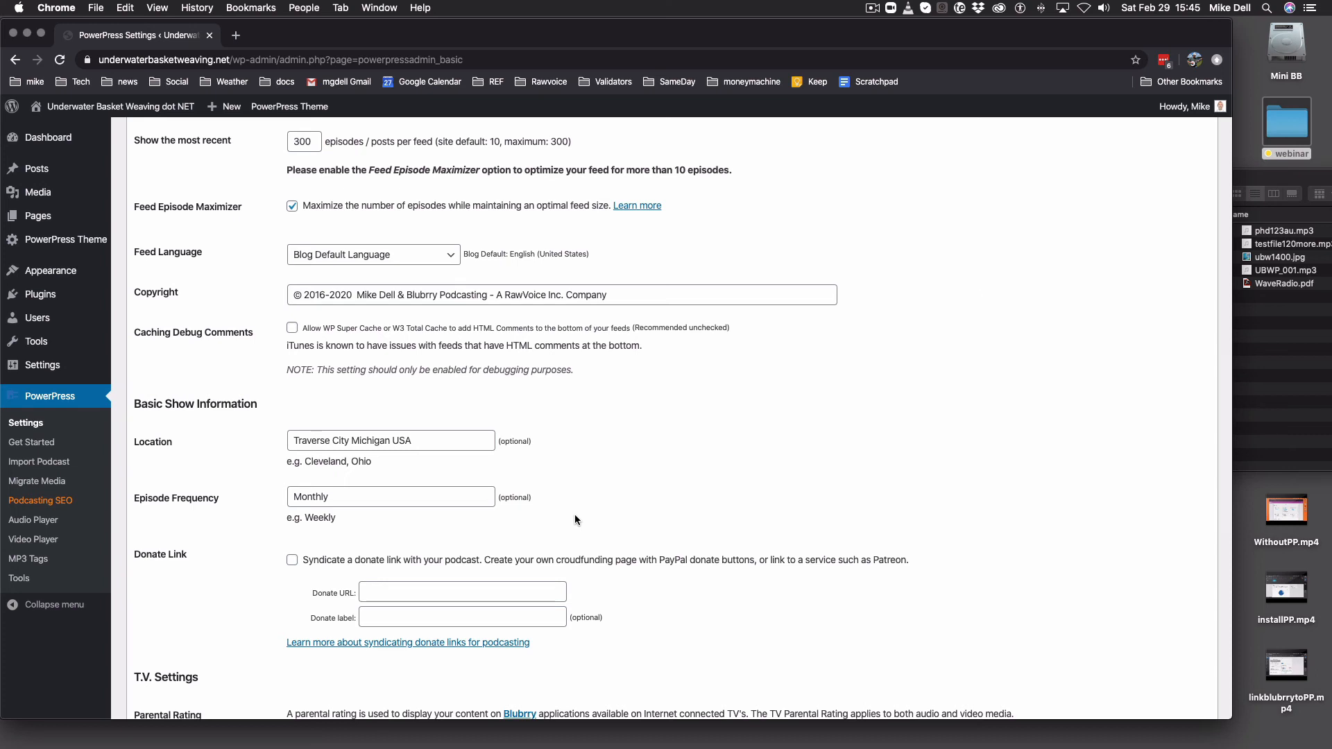
pyautogui.scroll(-3, 584, 503)
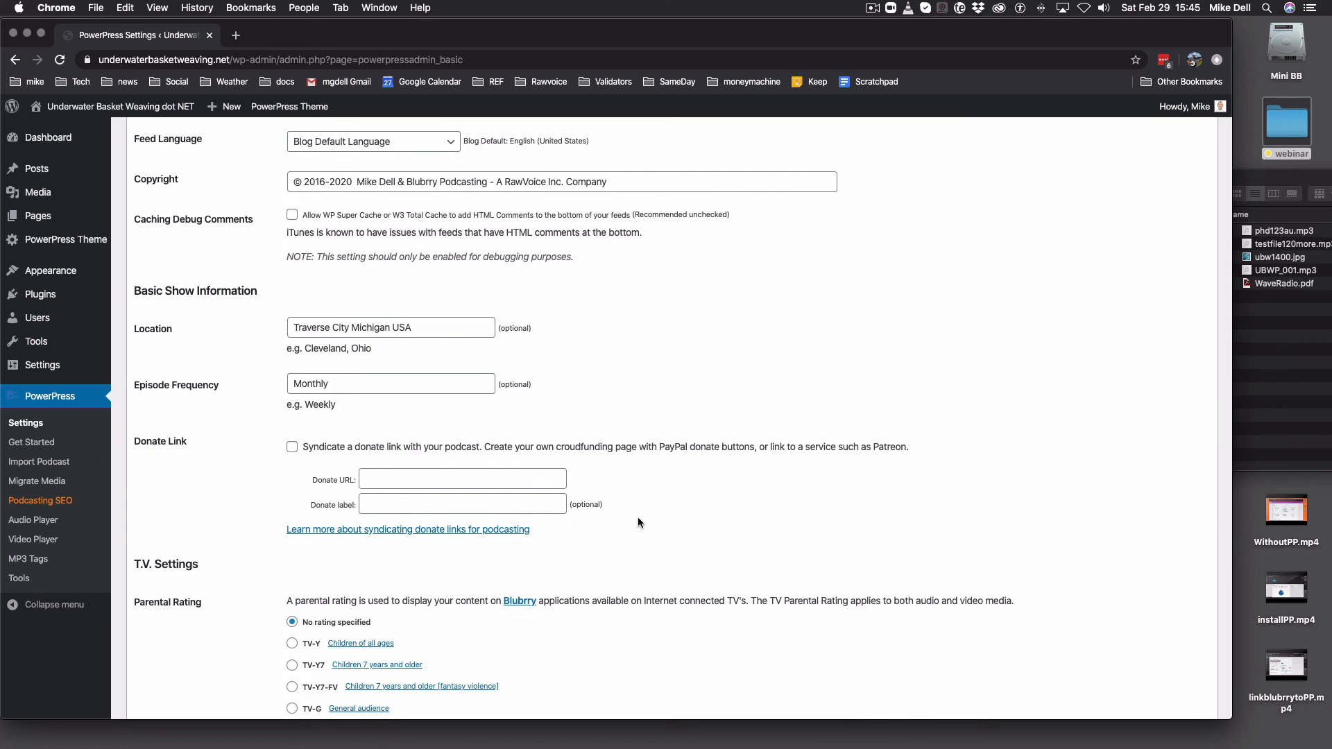
pyautogui.click(424, 481)
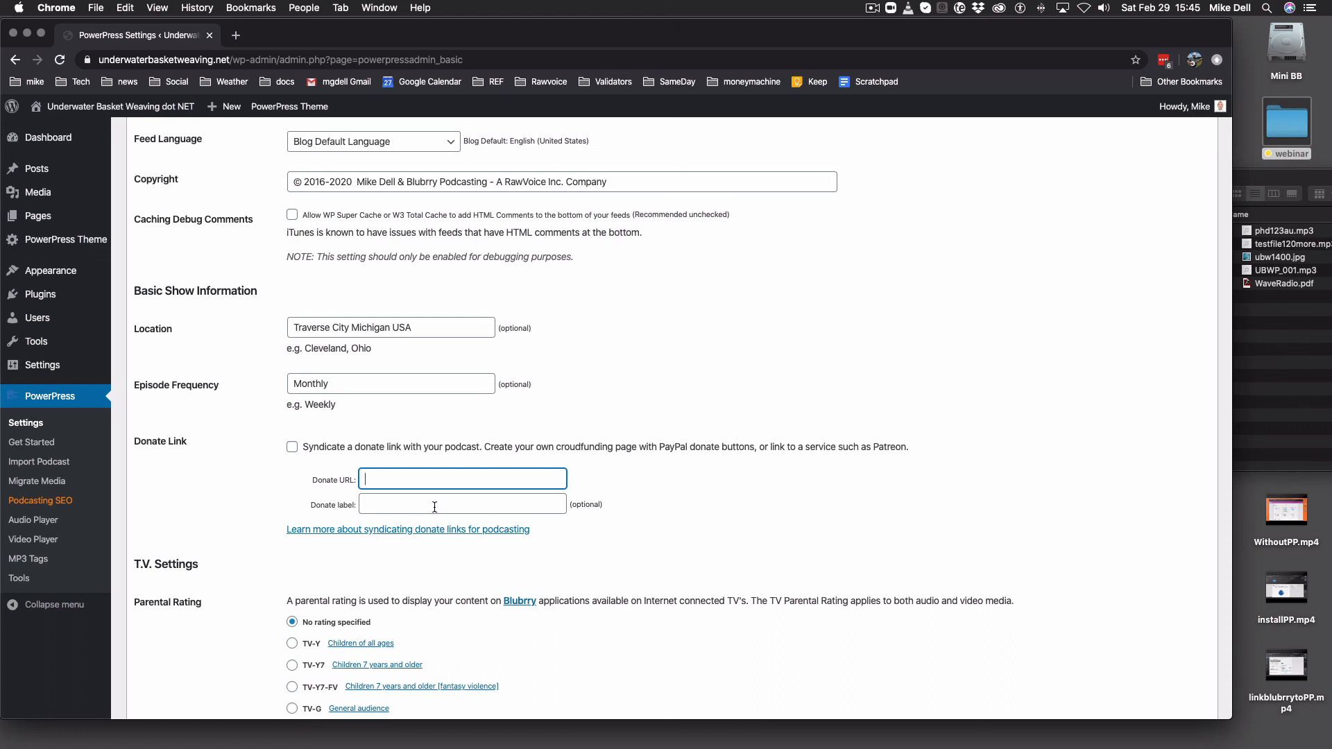
pyautogui.press('Tab')
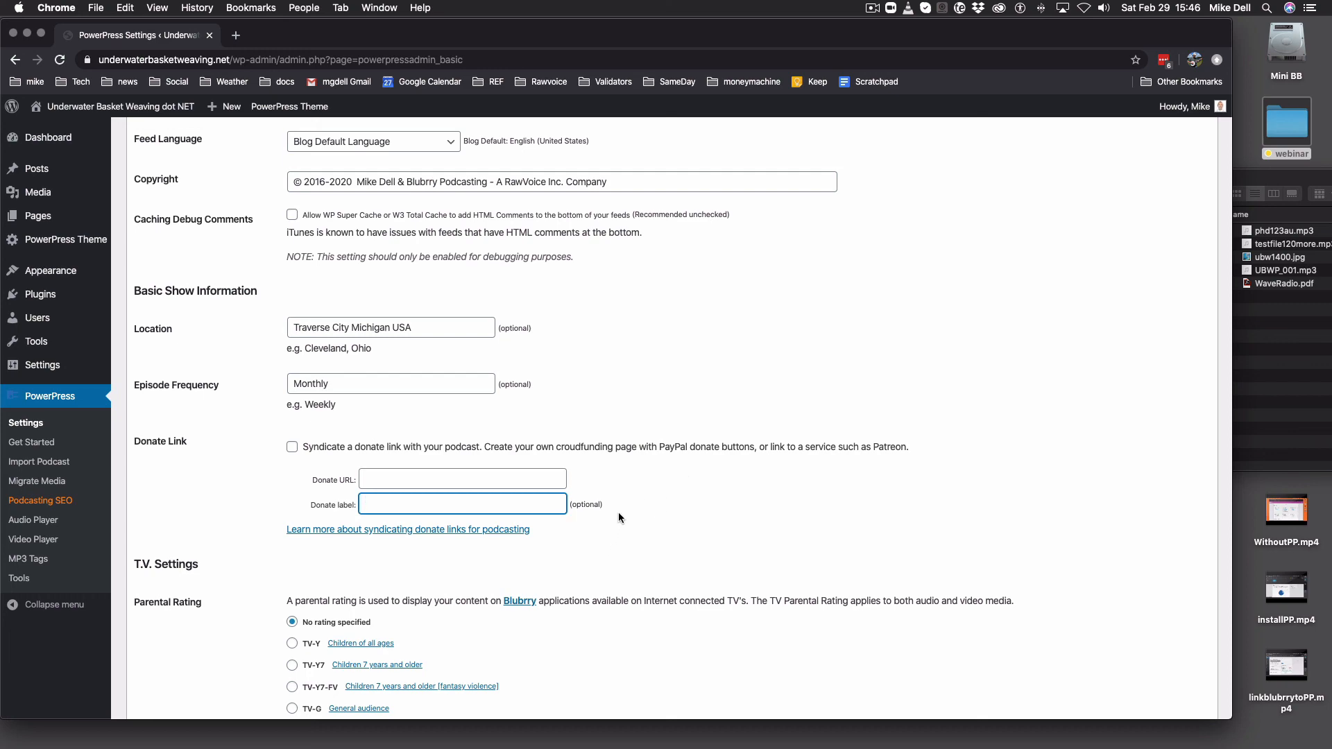
# Step: Set the T.V. parental rating to TV-G (General audience) and save the PowerPress settings
pyautogui.scroll(-5, 618, 517)
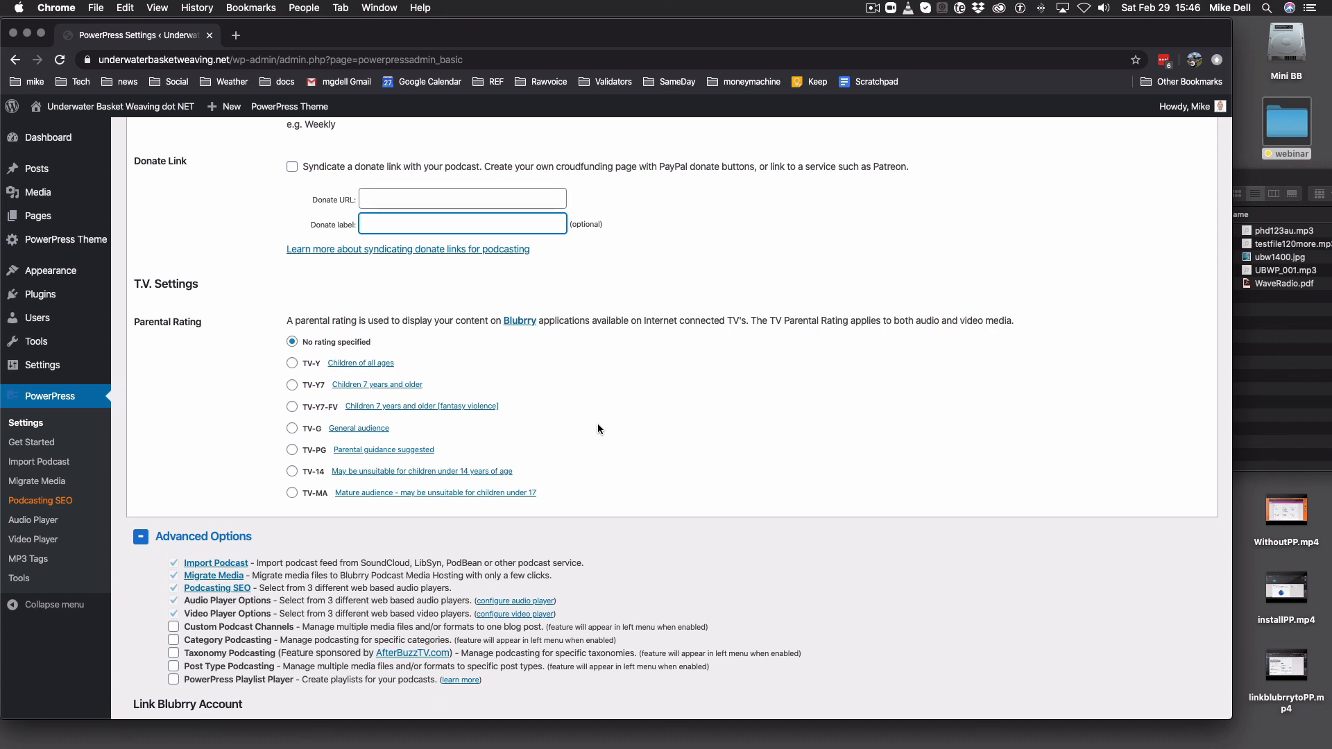
pyautogui.click(294, 431)
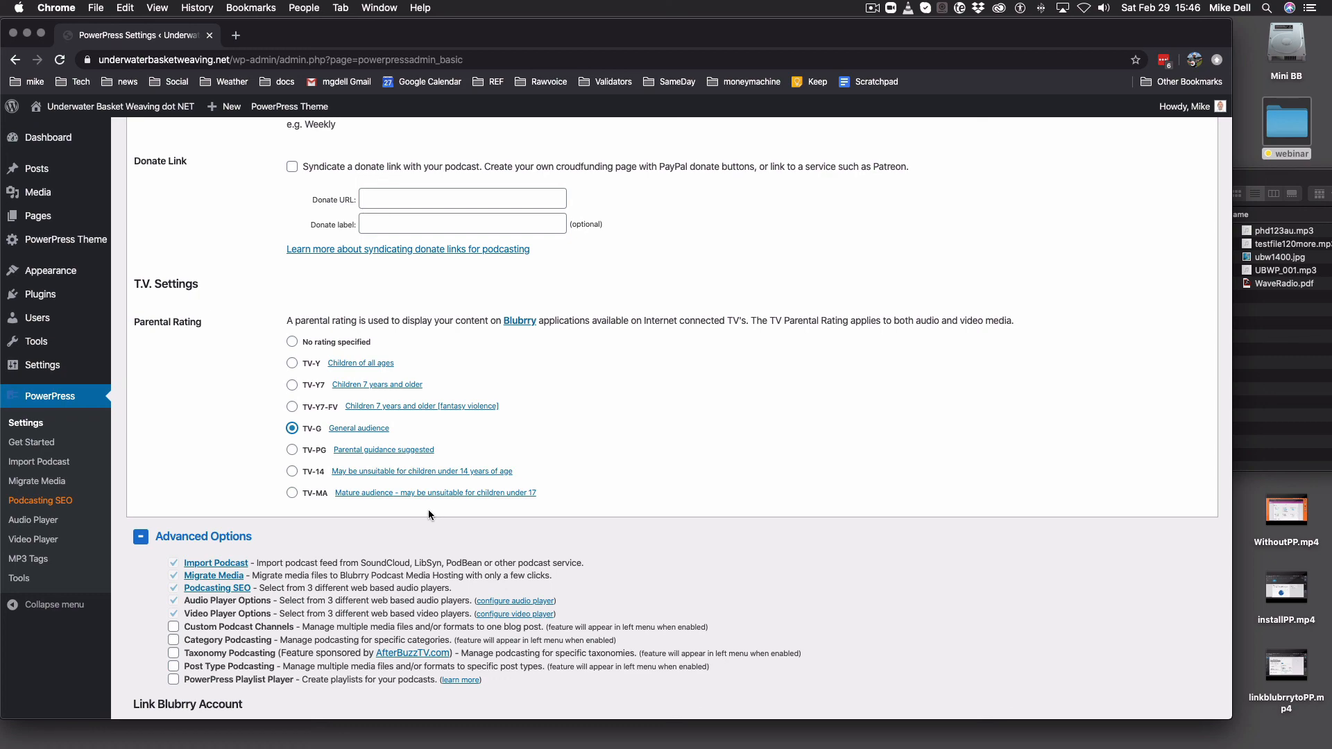
pyautogui.scroll(-5, 423, 473)
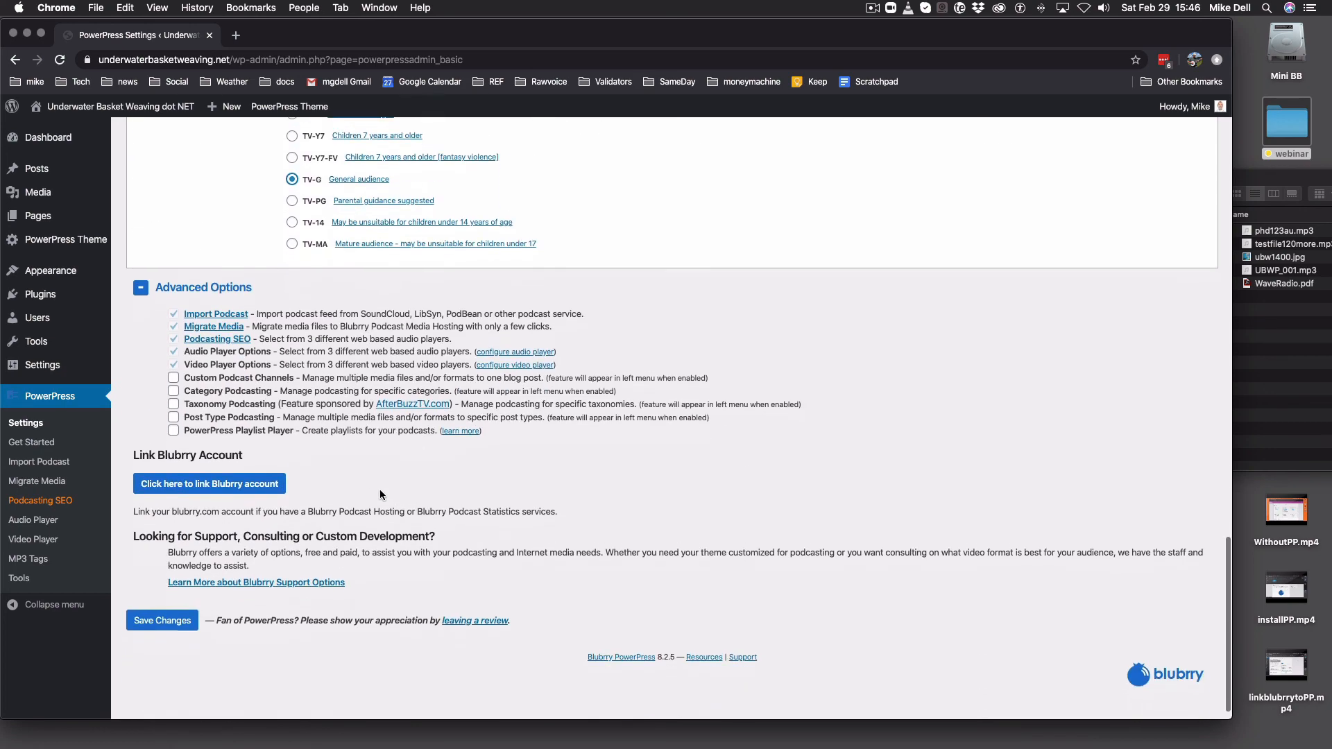
pyautogui.click(178, 608)
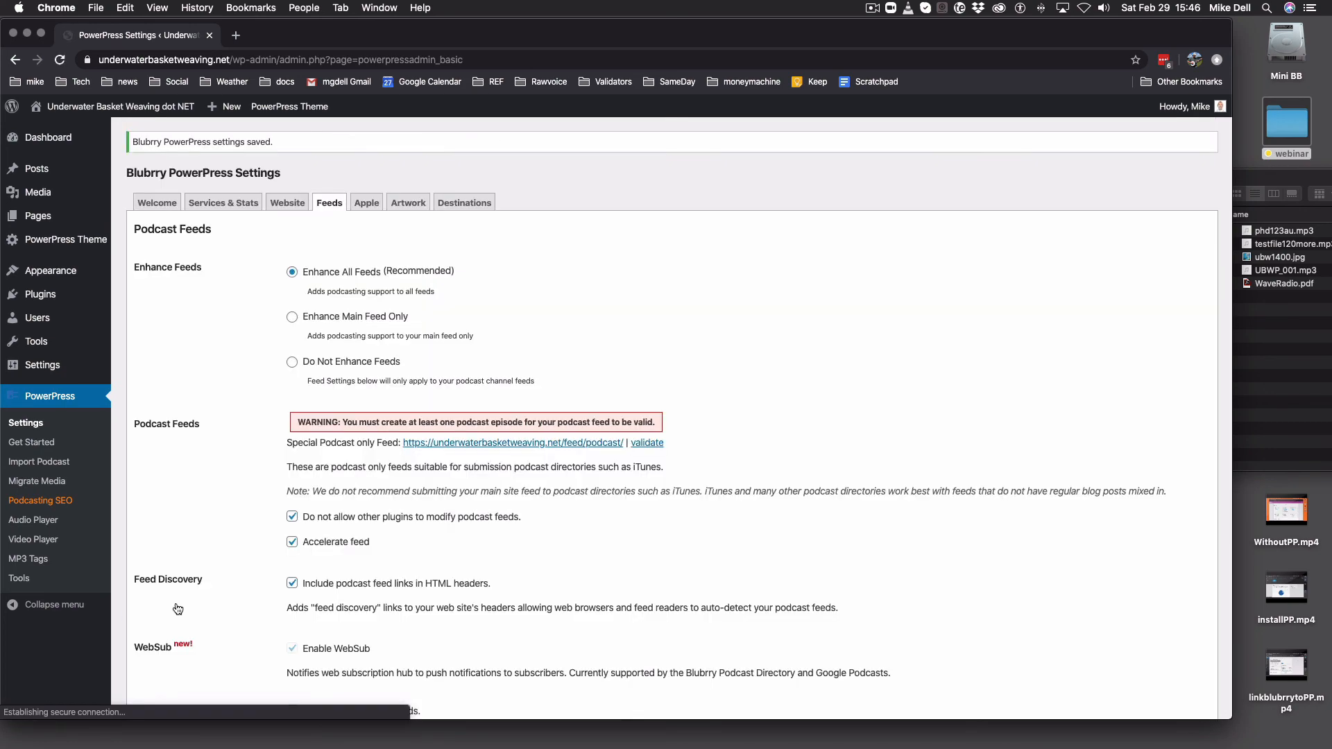